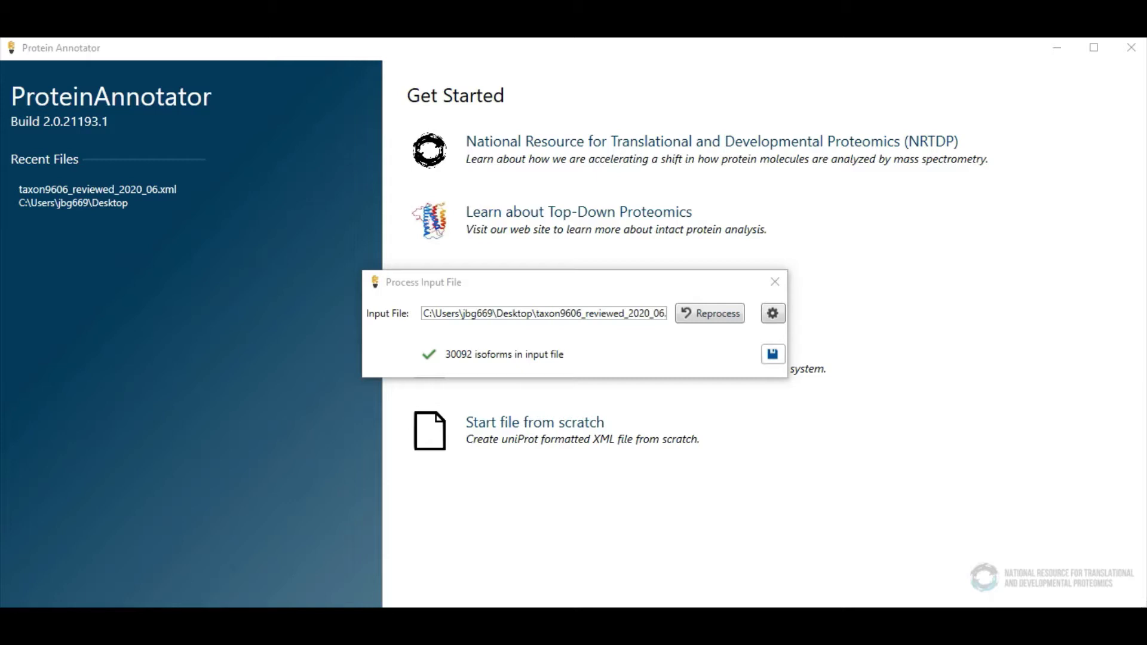
Load the processed isoforms and show the PTMs available for threonine 4 of Histone H3.3
left_click(772, 354)
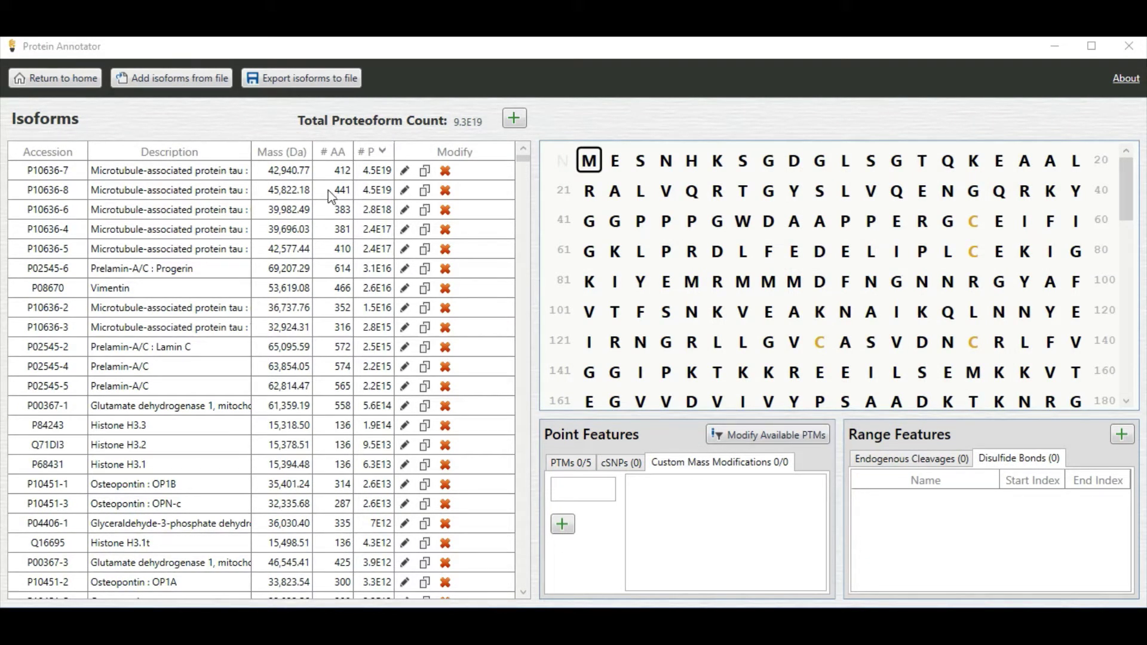
left_click(159, 425)
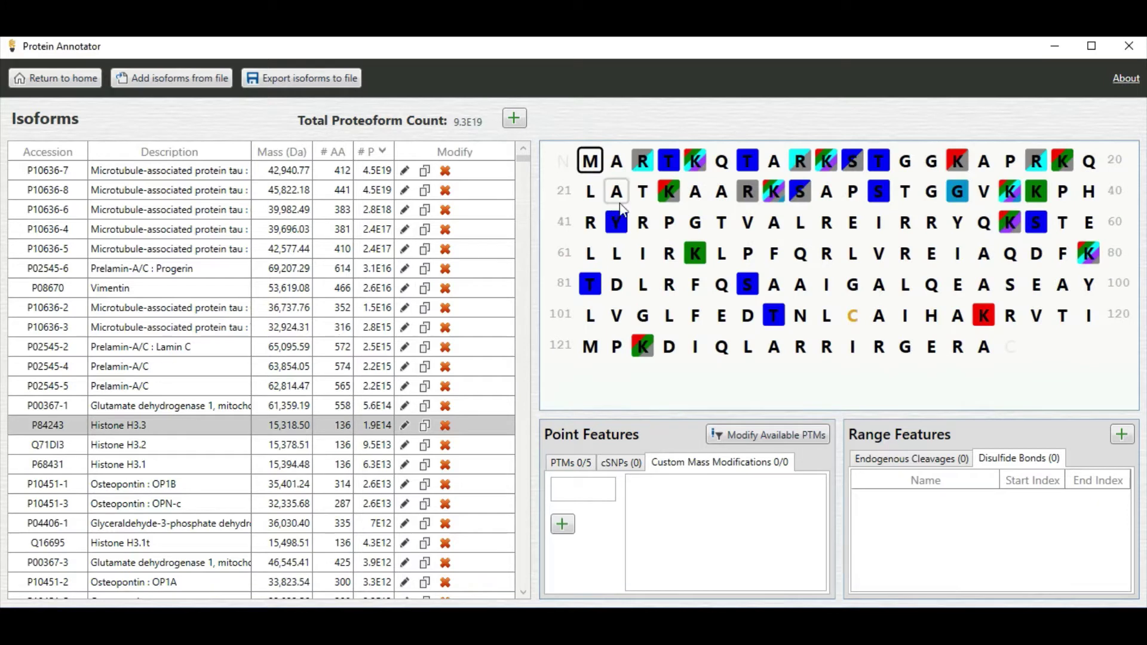
left_click(668, 161)
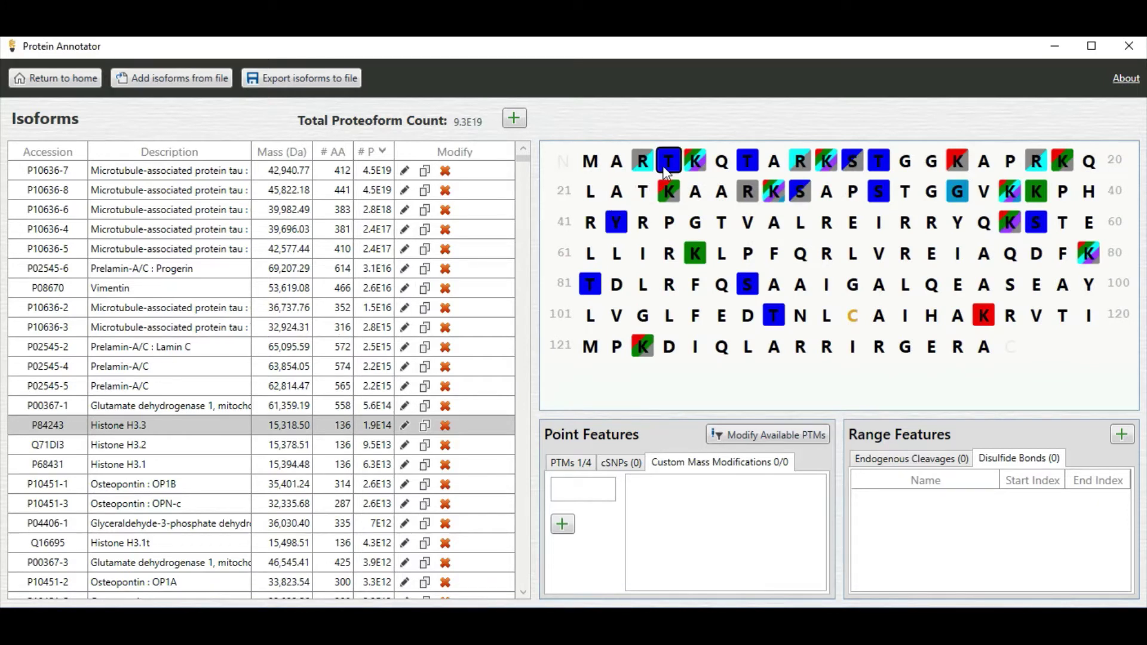
left_click(566, 464)
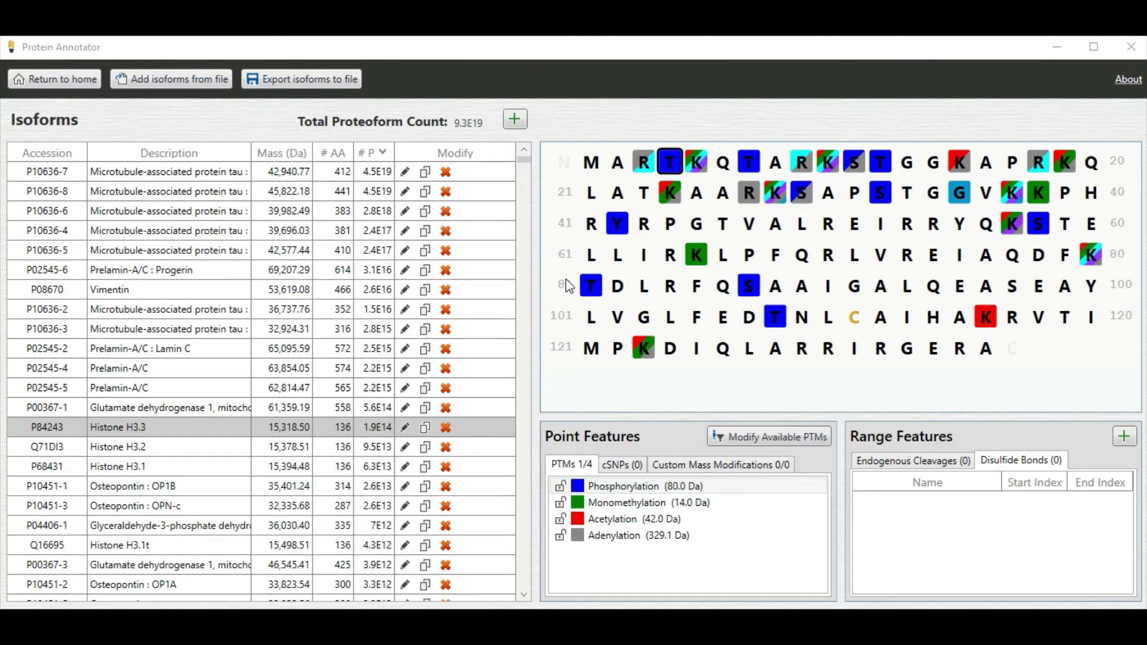
mouse_move(677, 173)
Include O-formyl-L-threonine from the available Formylation features in the global feature set and save the set
left_click(800, 438)
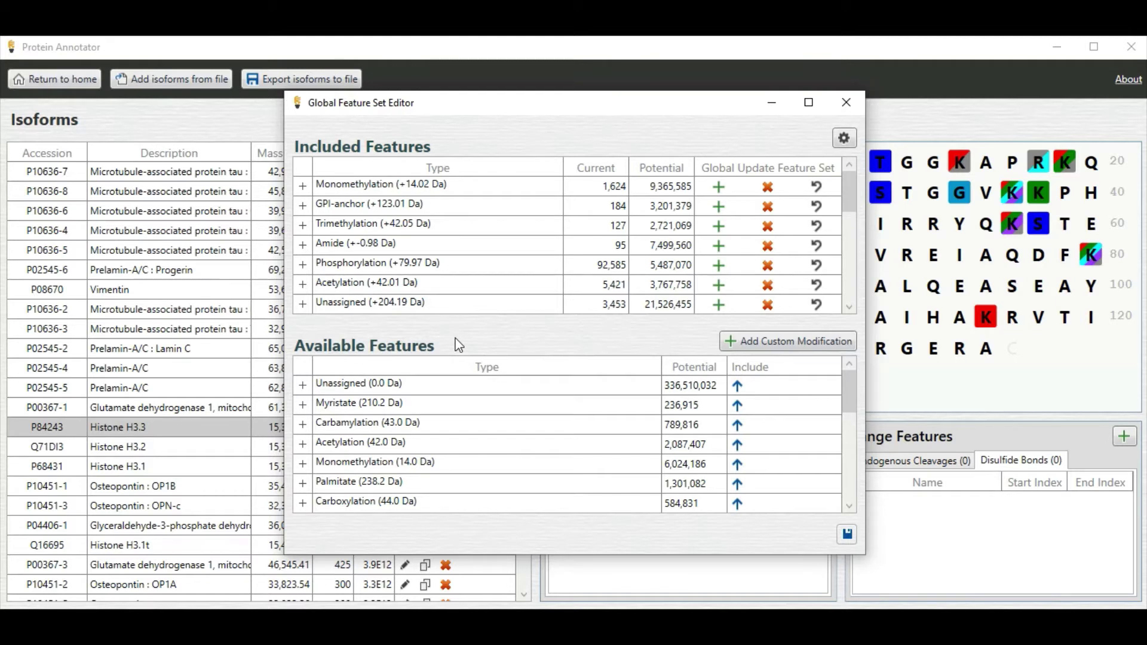
left_click(483, 369)
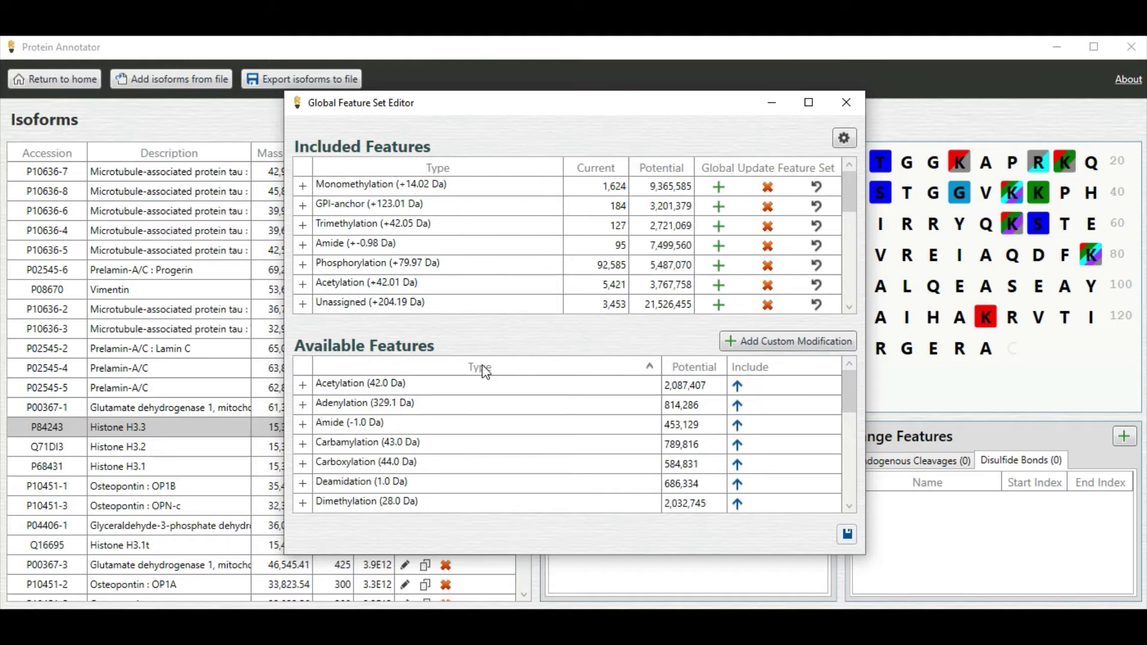
scroll(507, 440, "down", 1)
scroll(505, 434, "down", 1)
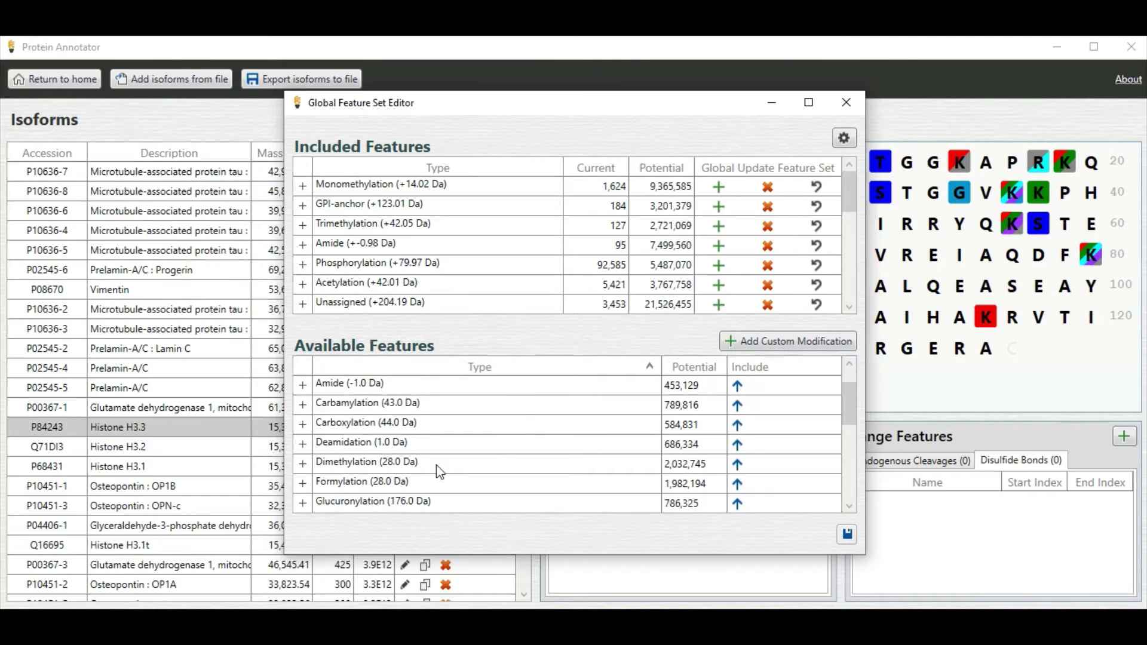
left_click(303, 483)
scroll(525, 466, "down", 2)
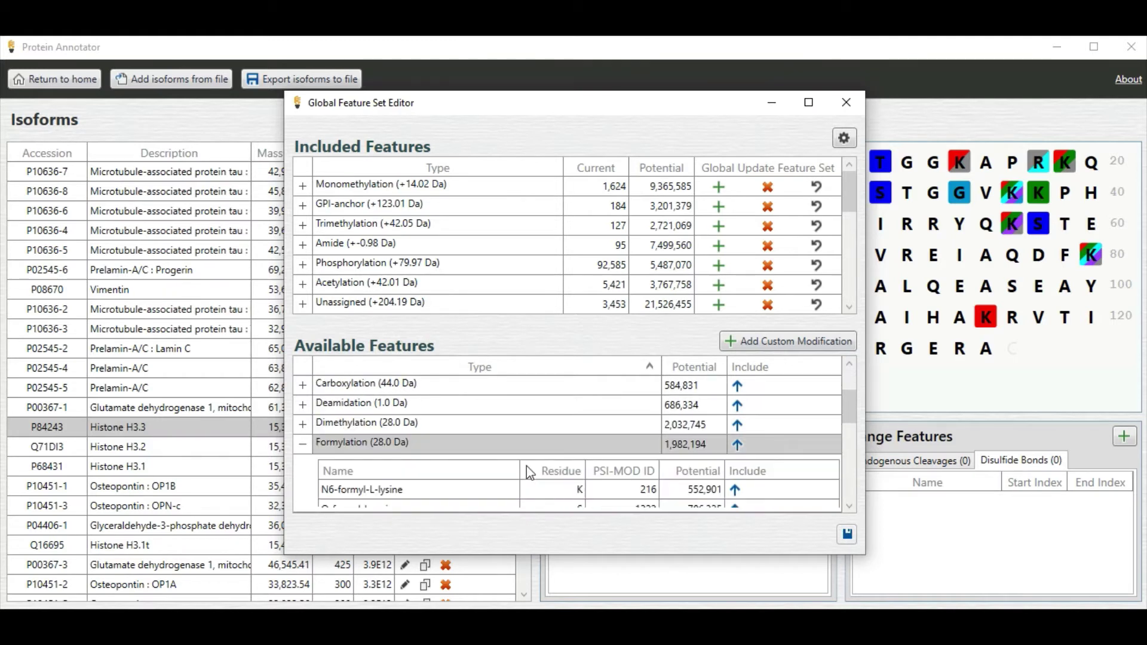
scroll(549, 472, "down", 2)
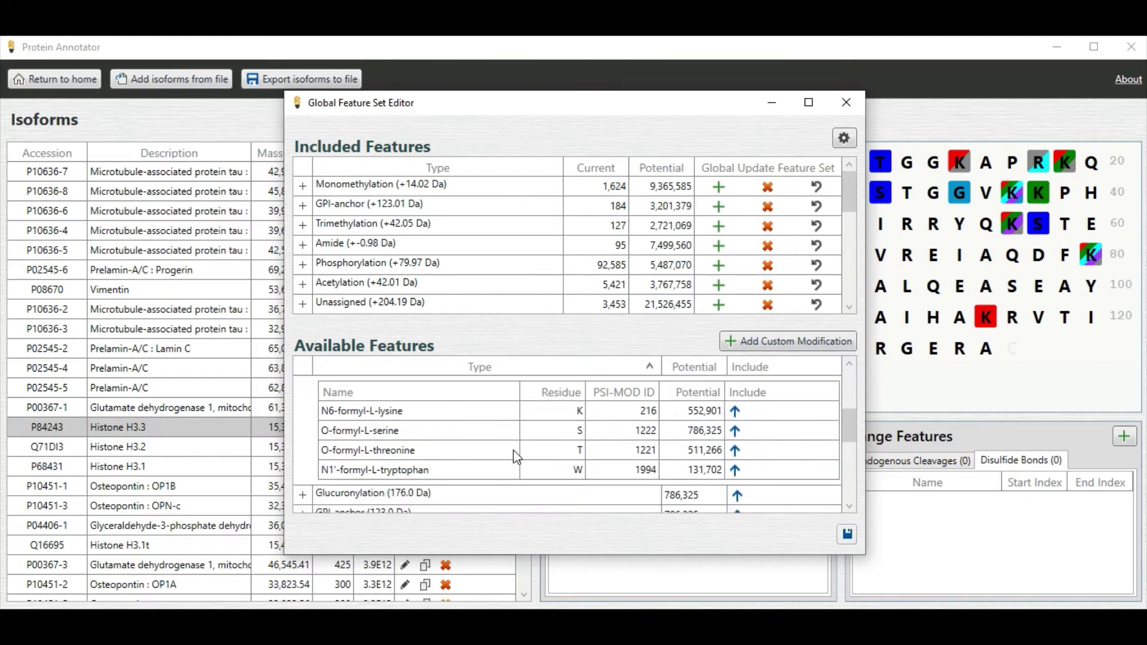
left_click(737, 454)
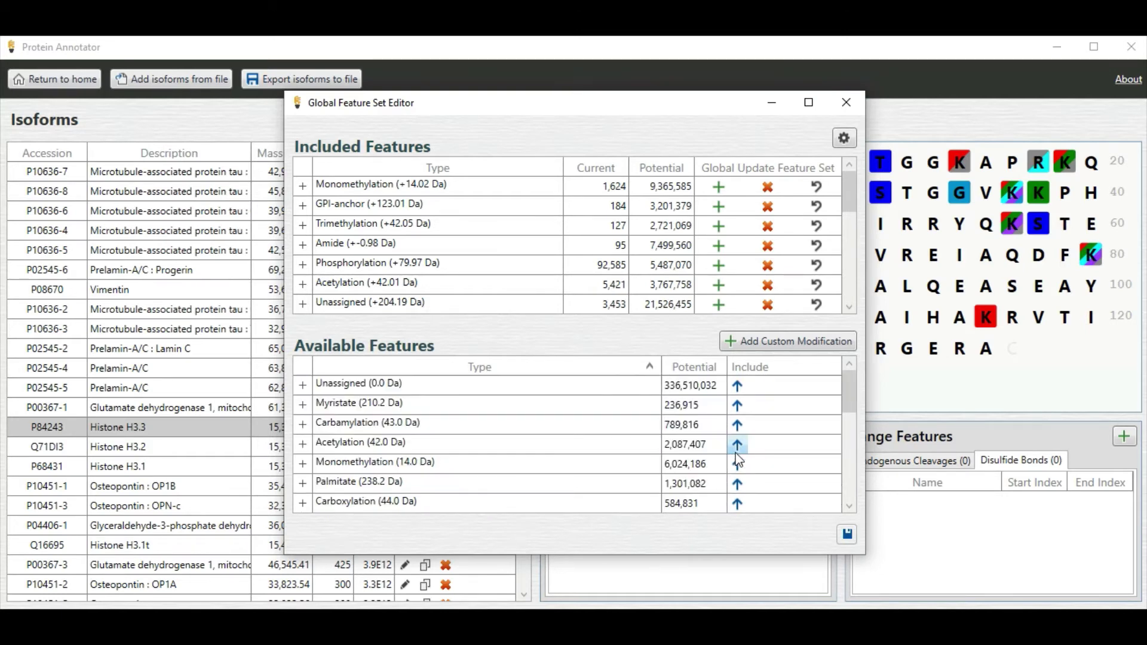
left_click(847, 533)
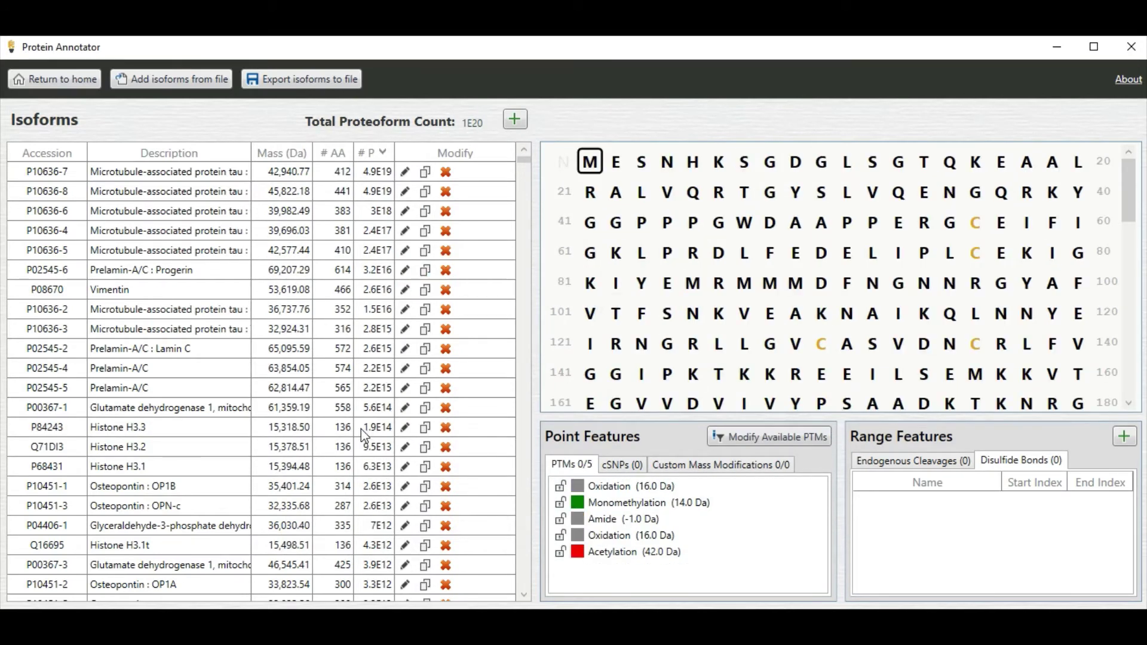
Assign Monomethylation, Acetylation and Formylation as the only PTMs on threonine 4 of Histone H3.3
left_click(361, 429)
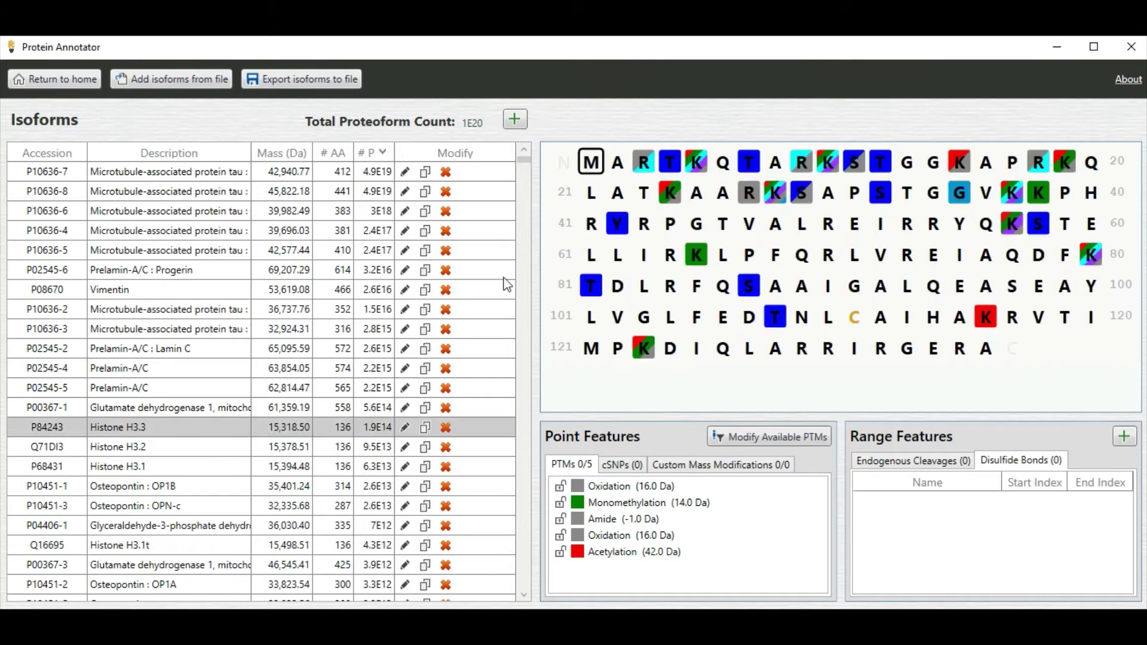
left_click(671, 169)
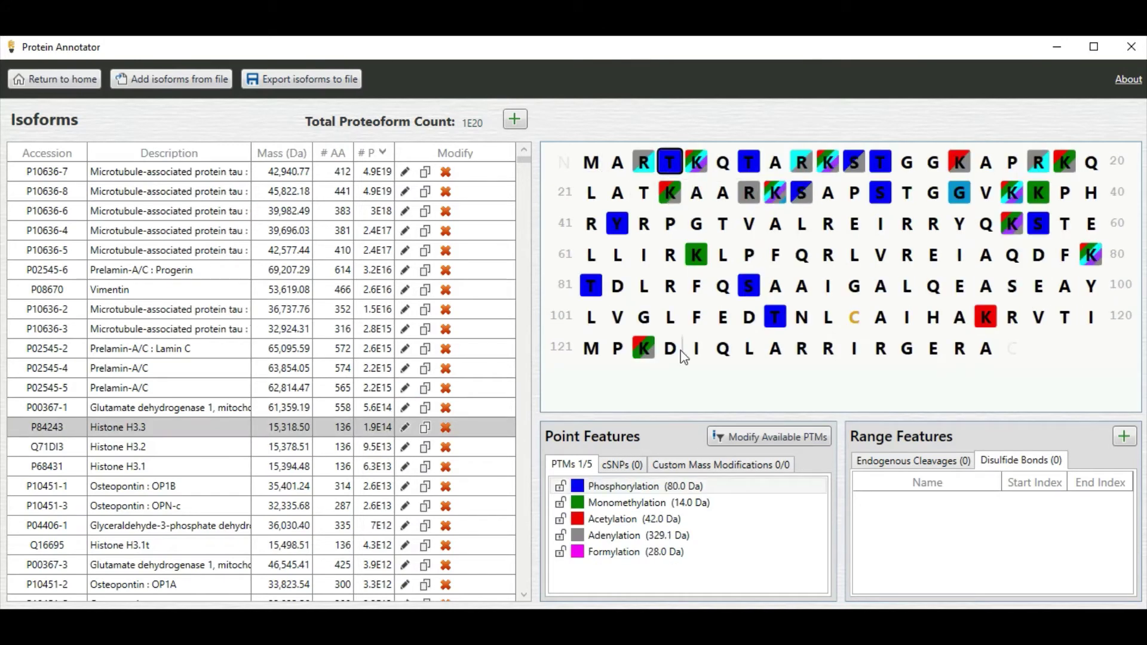
left_click(626, 556)
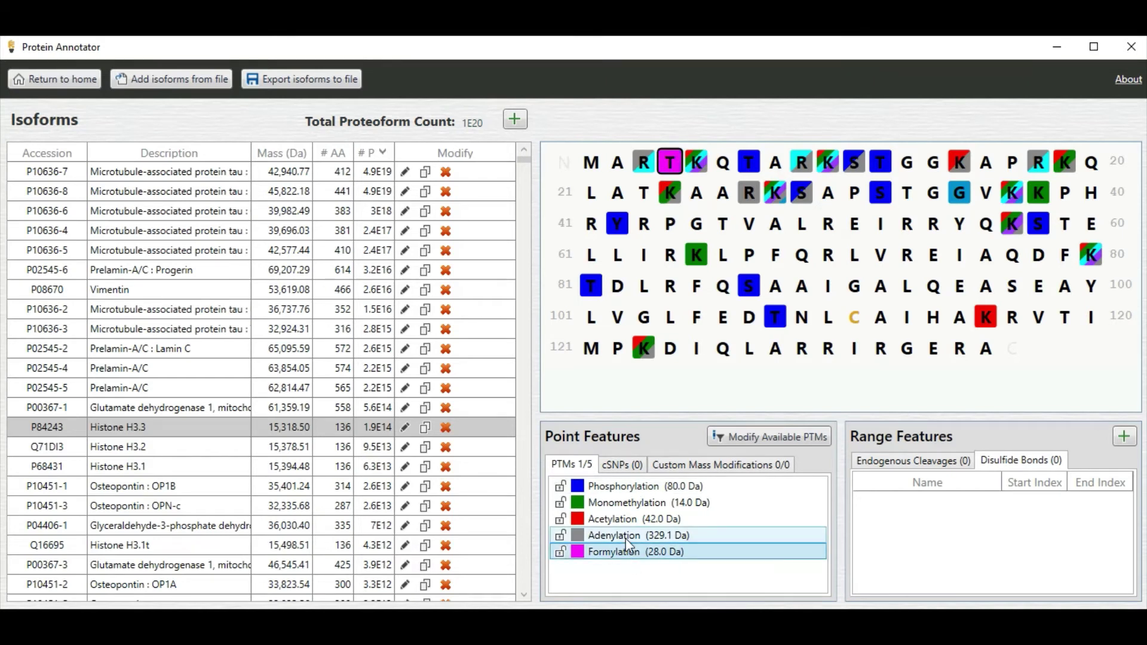
left_click(627, 506, "shift")
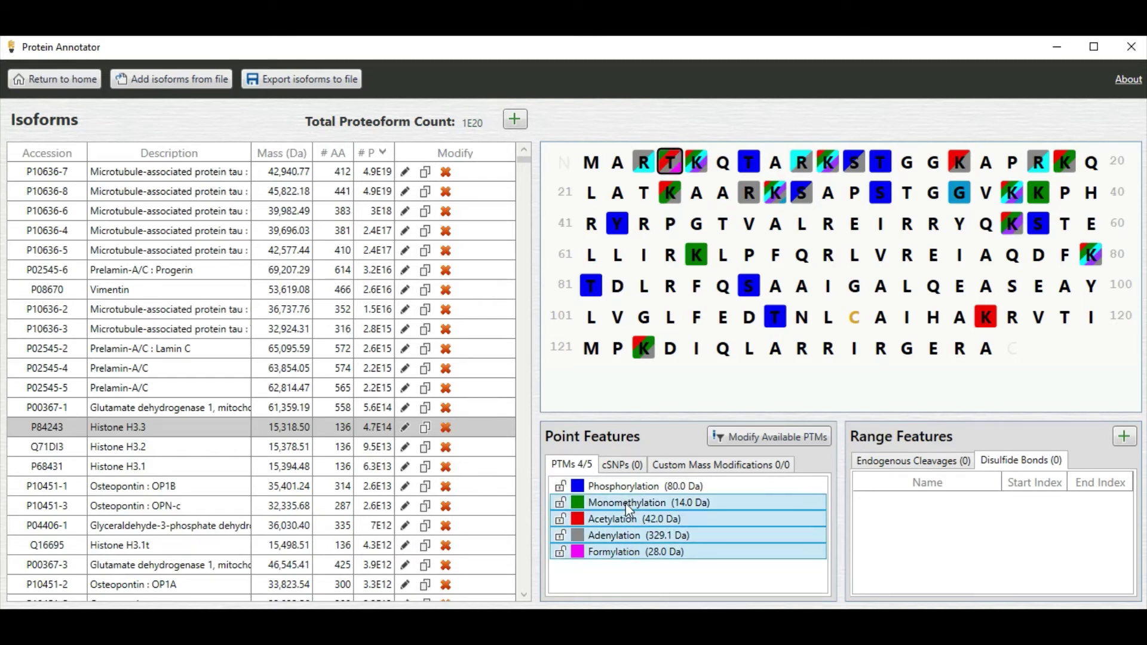
left_click(620, 535, "ctrl")
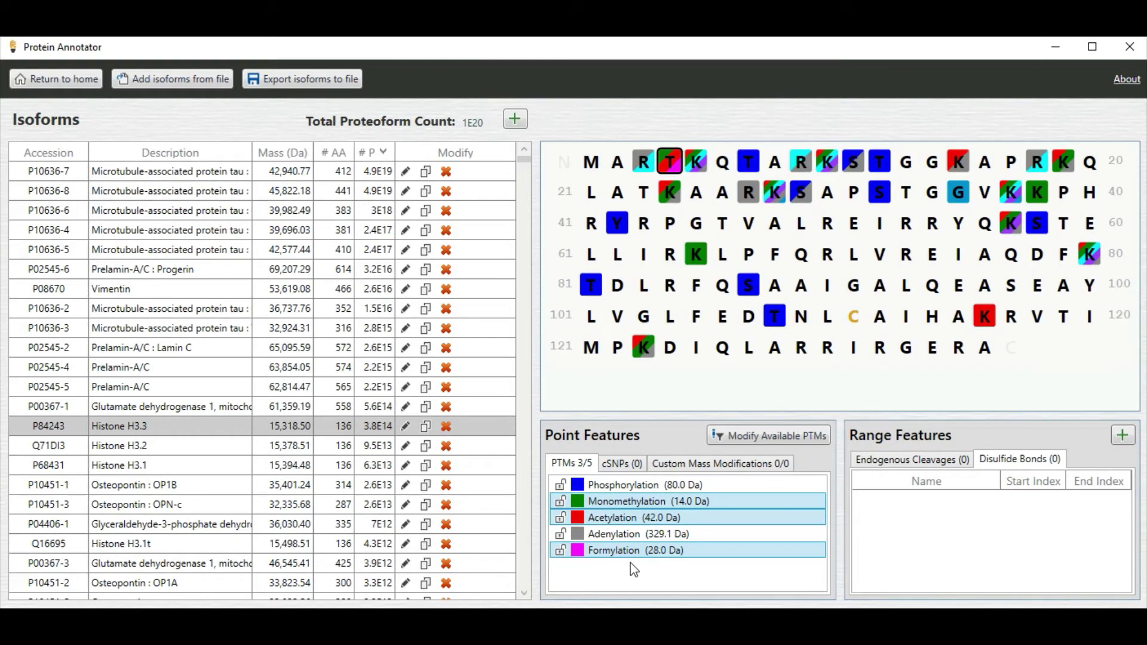
Add cSNPs to Histone H3.3: D at valine 47 and A at leucine 49
left_click(749, 226)
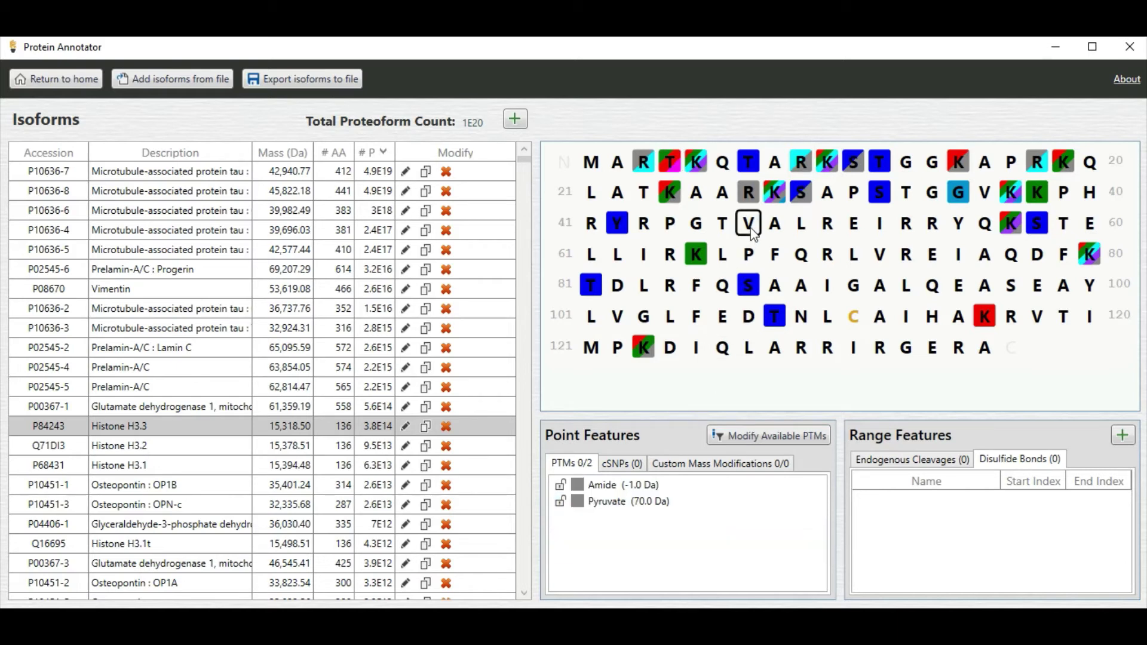
left_click(624, 470)
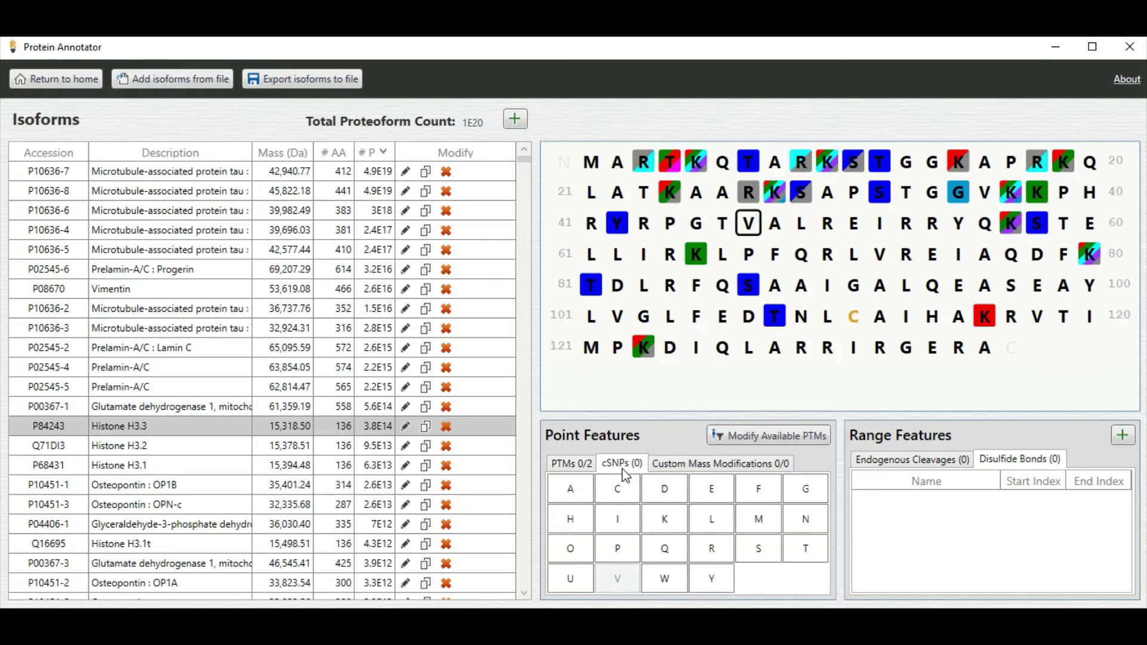
left_click(665, 494)
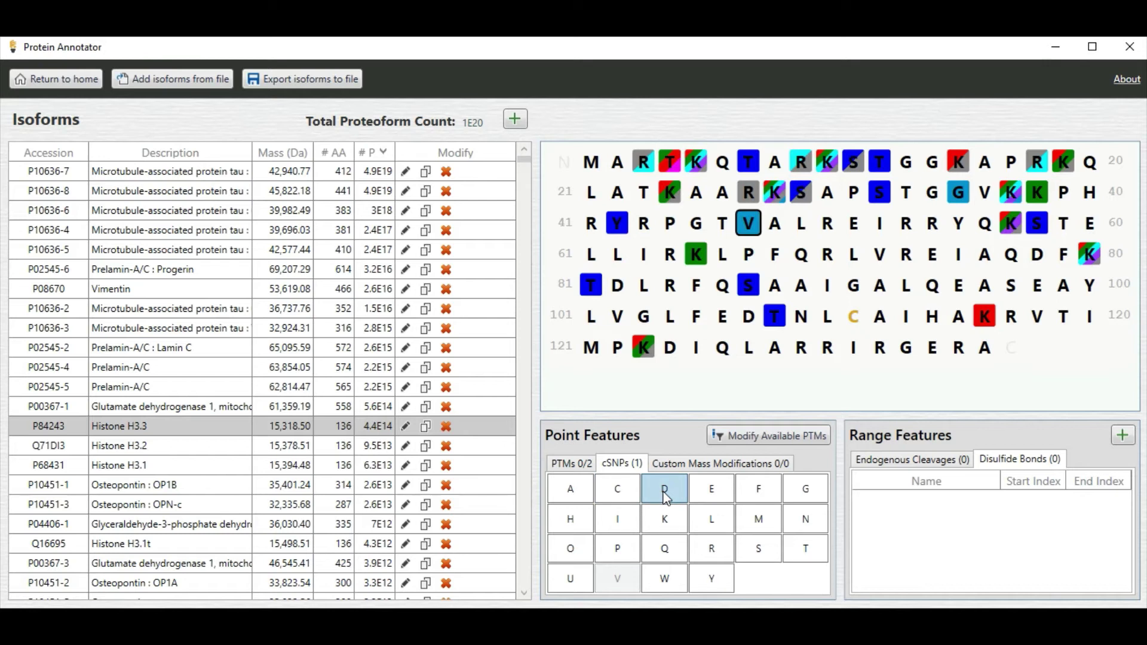
left_click(801, 225)
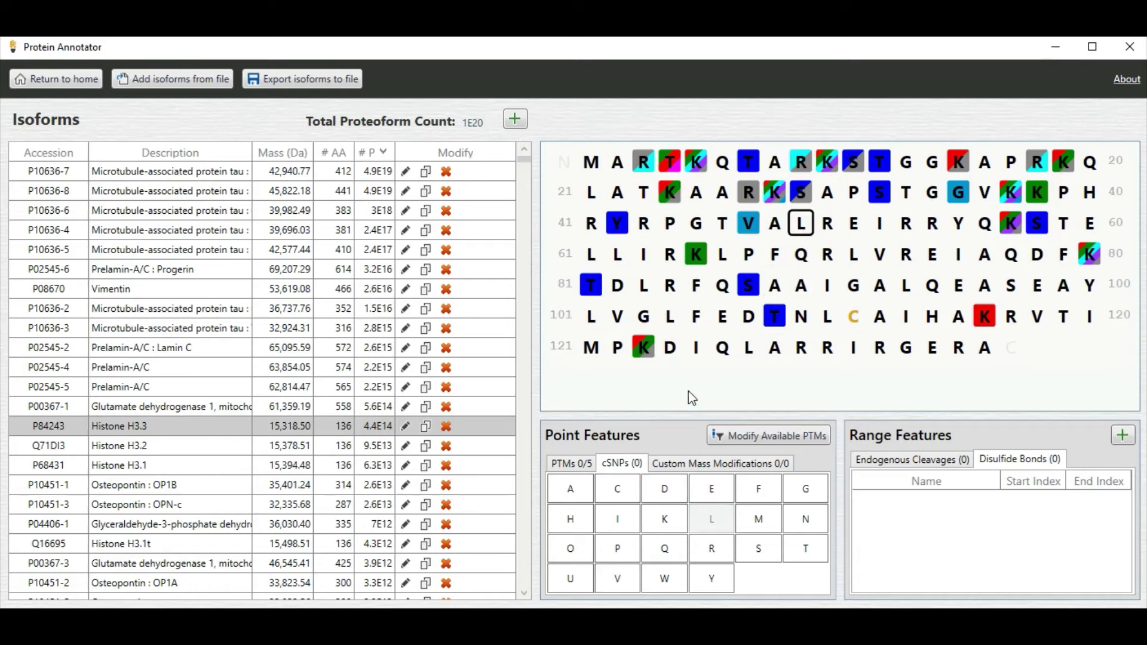
left_click(569, 504)
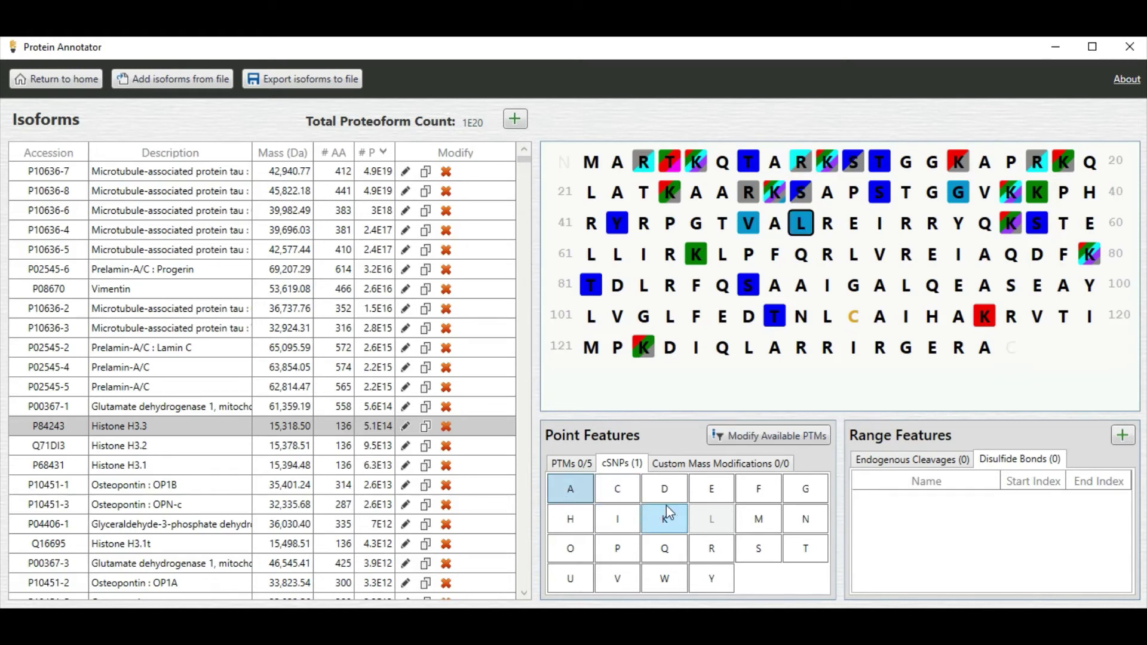
Add a custom mass modification of 1234 to arginine 50 of Histone H3.3
left_click(828, 233)
left_click(690, 468)
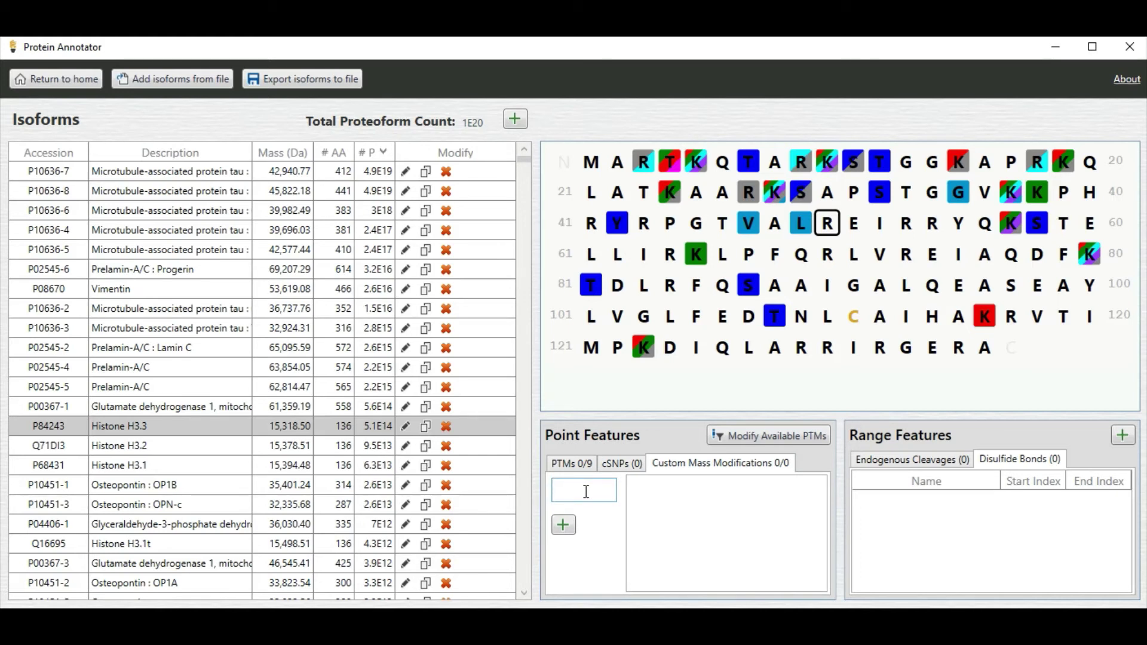
type("1234")
left_click(568, 528)
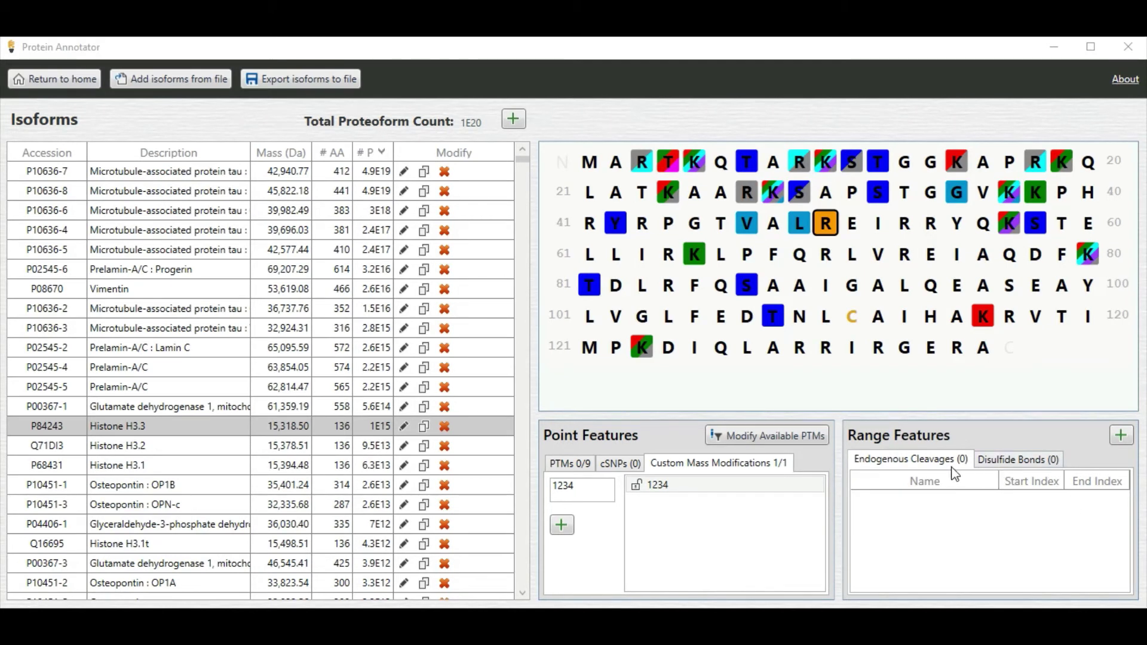
Add a disulfide bond from residue 9 to 15 to Osteopontin : OP1B and show its endogenous cleavages
left_click(1028, 465)
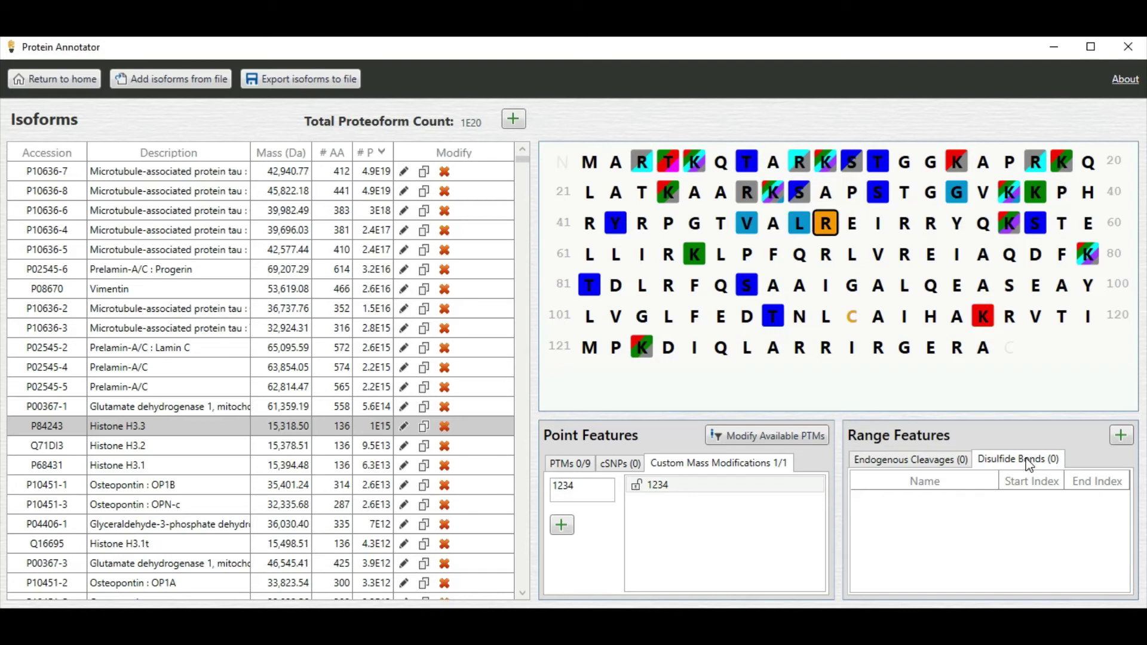
left_click(175, 445)
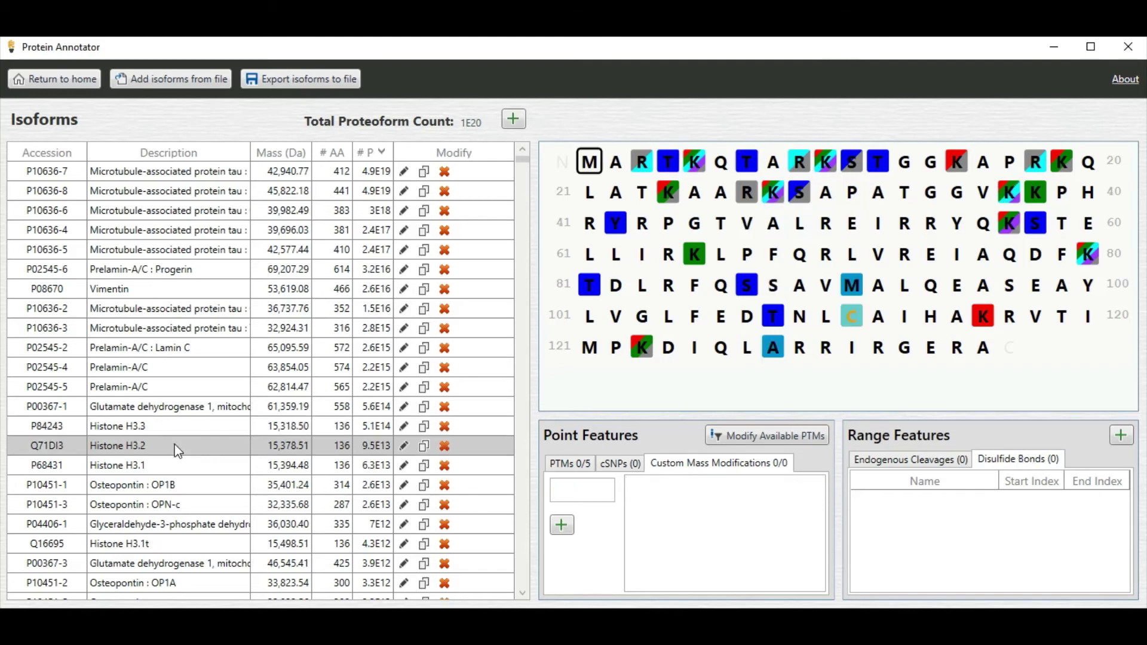
left_click(190, 483)
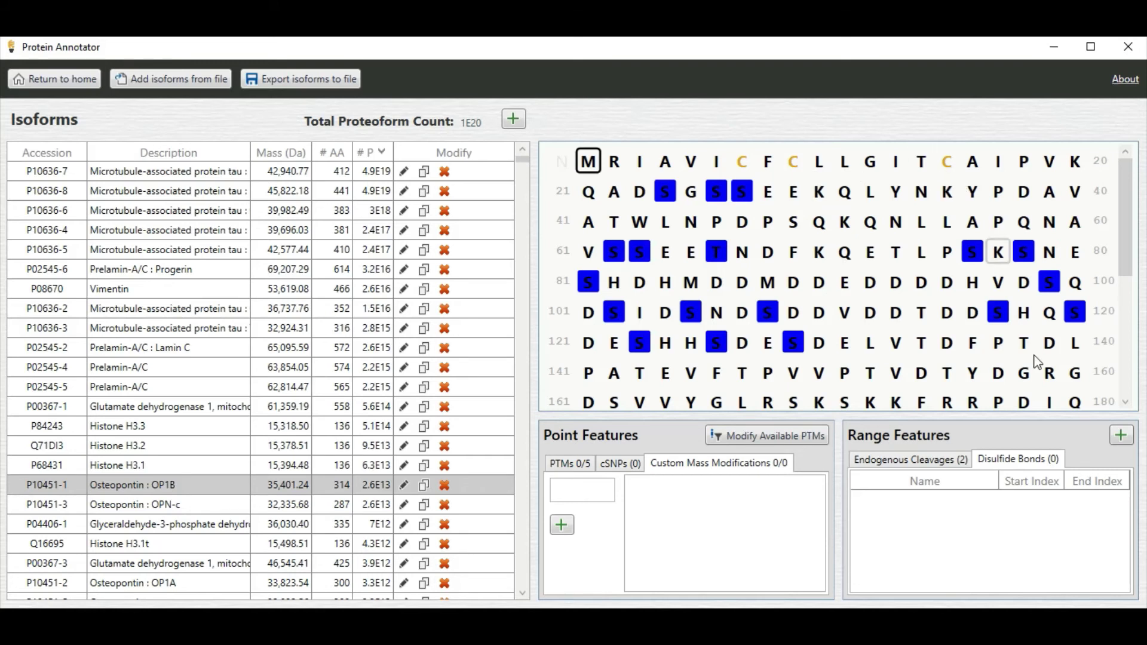
left_click(1120, 435)
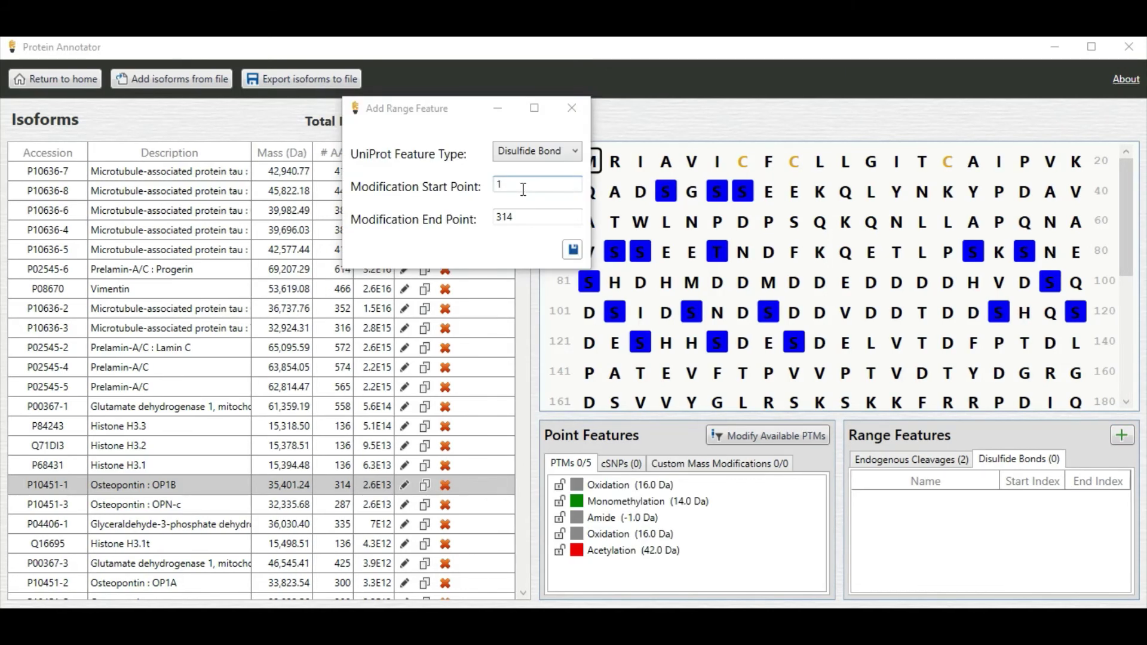
double_click(496, 184)
type("9")
double_click(495, 217)
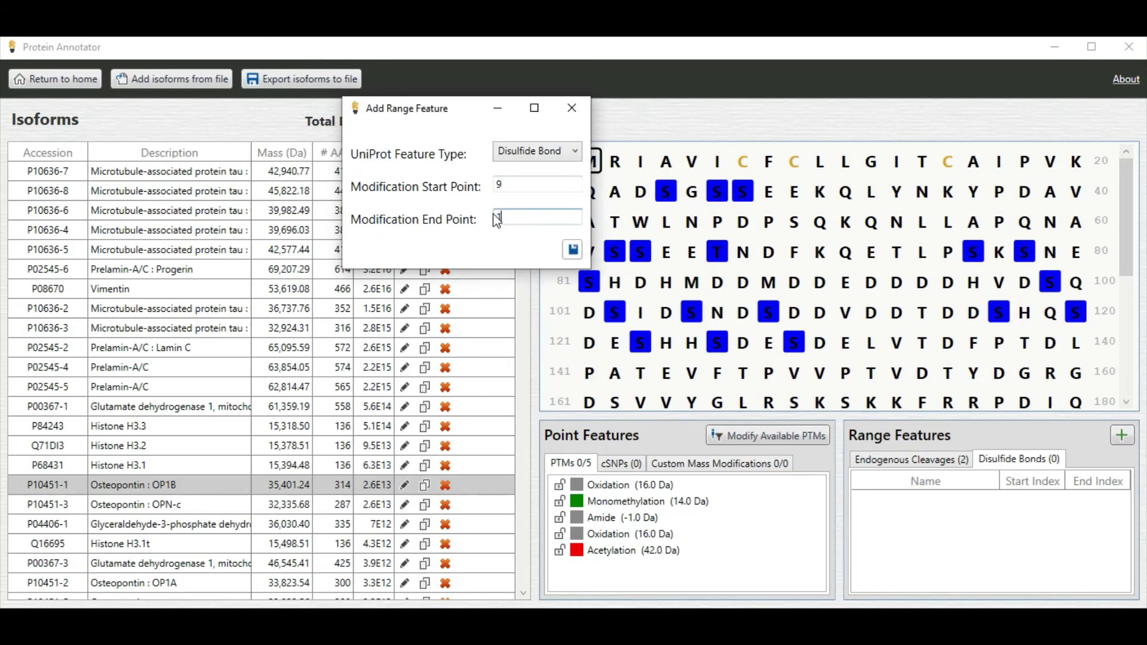
type("15")
left_click(572, 250)
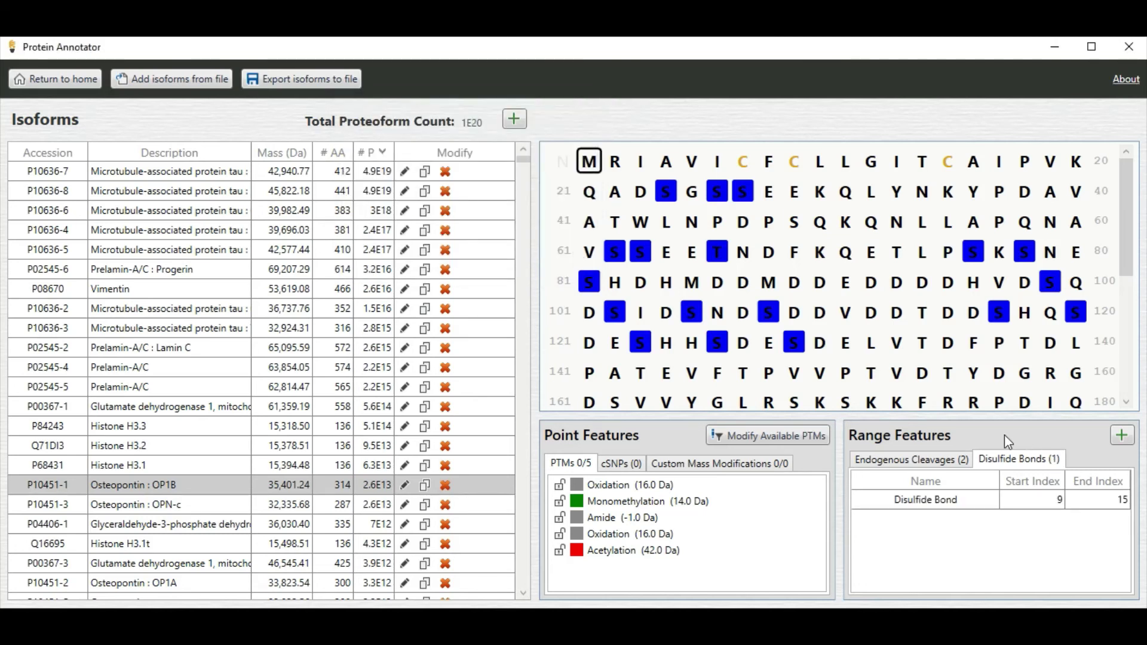
left_click(930, 462)
left_click(992, 462)
left_click(938, 460)
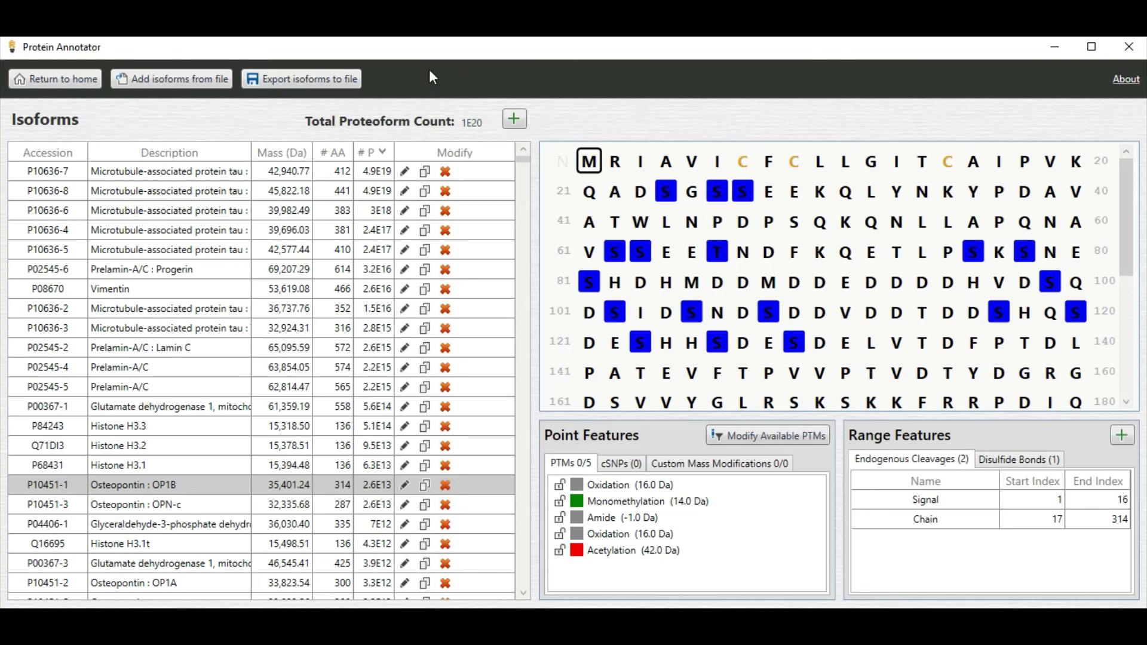
Export the isoforms to an XML file named tutorial on the Desktop
left_click(304, 88)
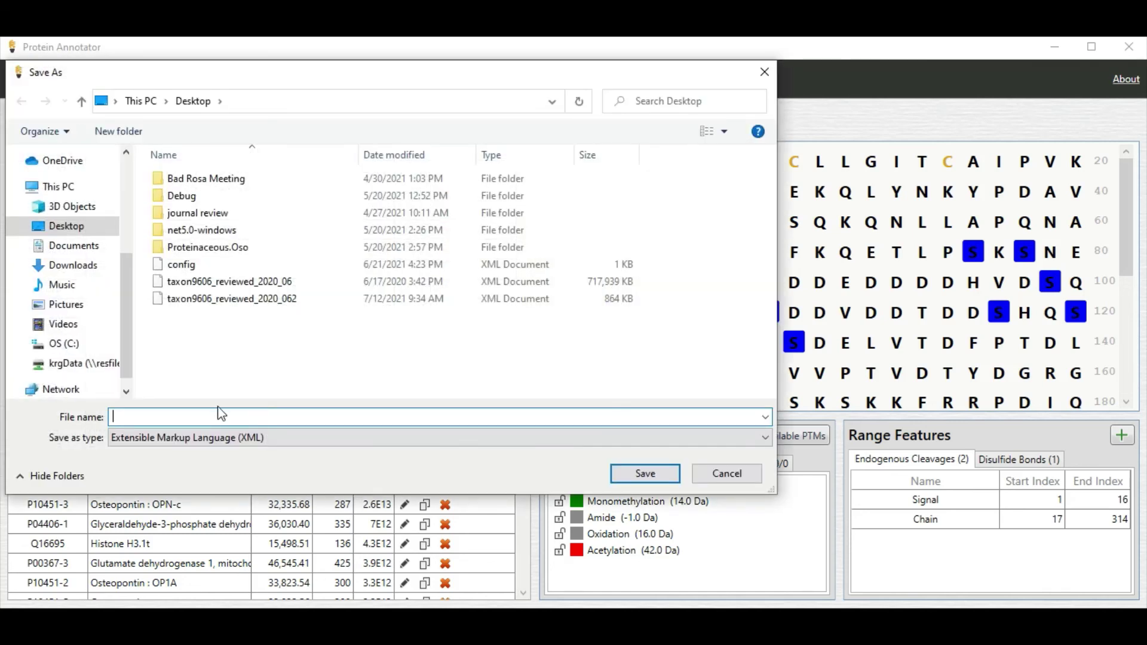
type("tutorial")
key("Return")
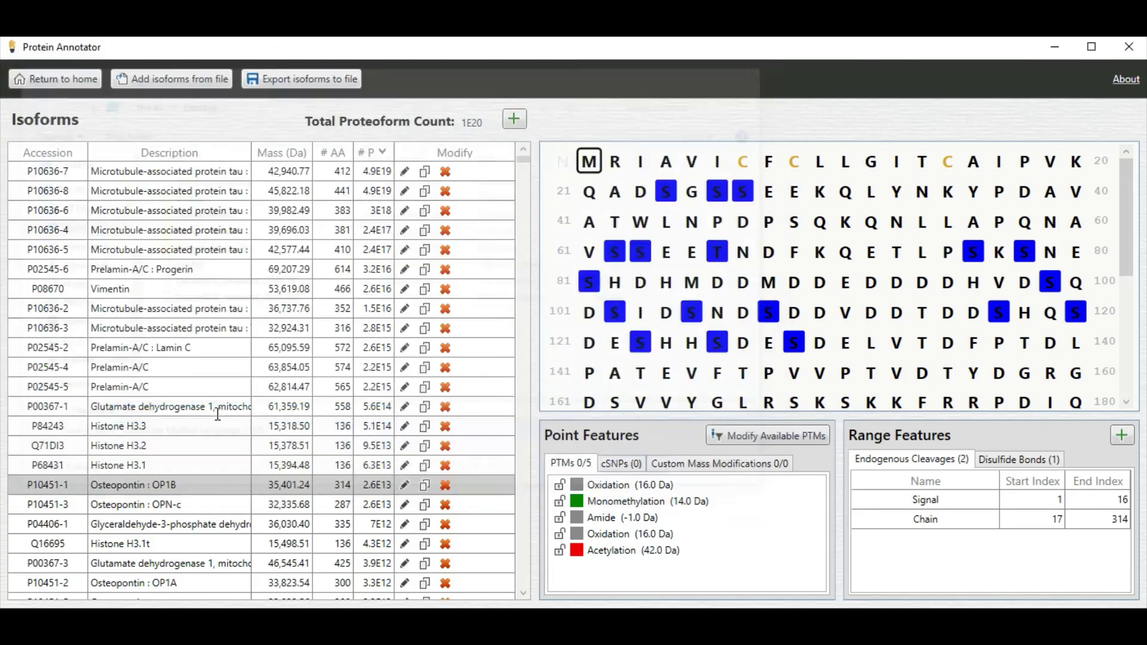